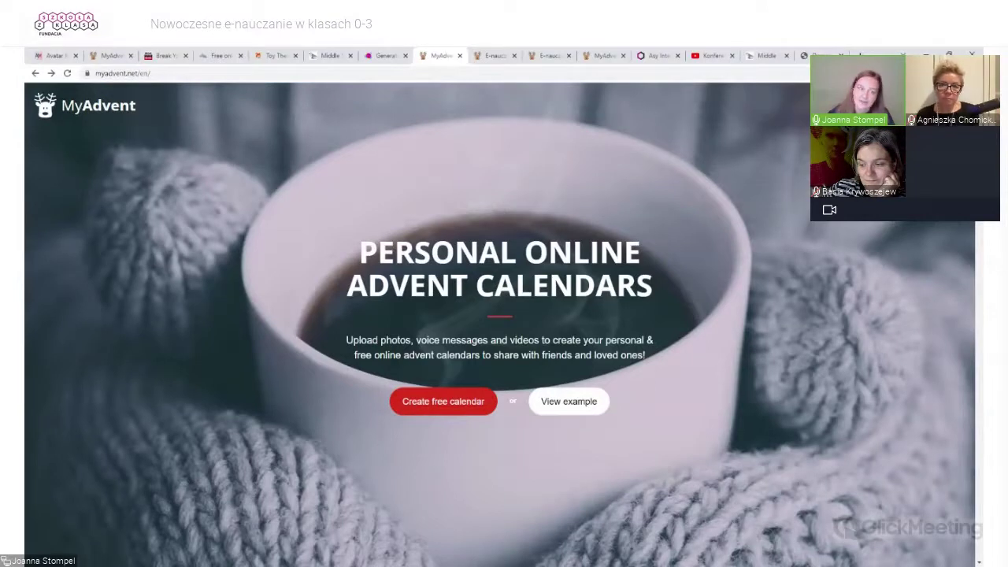
Start creating a free advent calendar in the web version
click(421, 403)
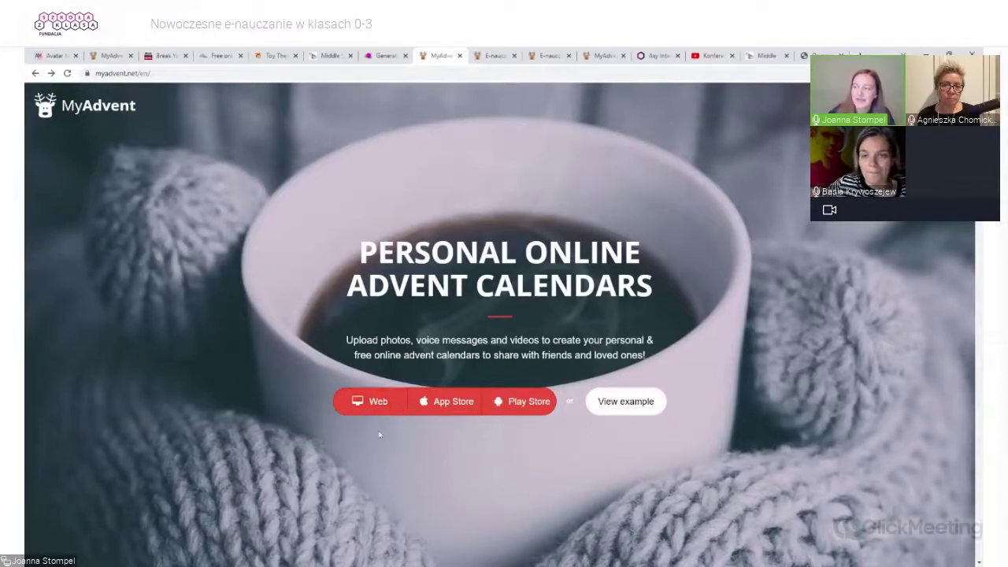
click(359, 402)
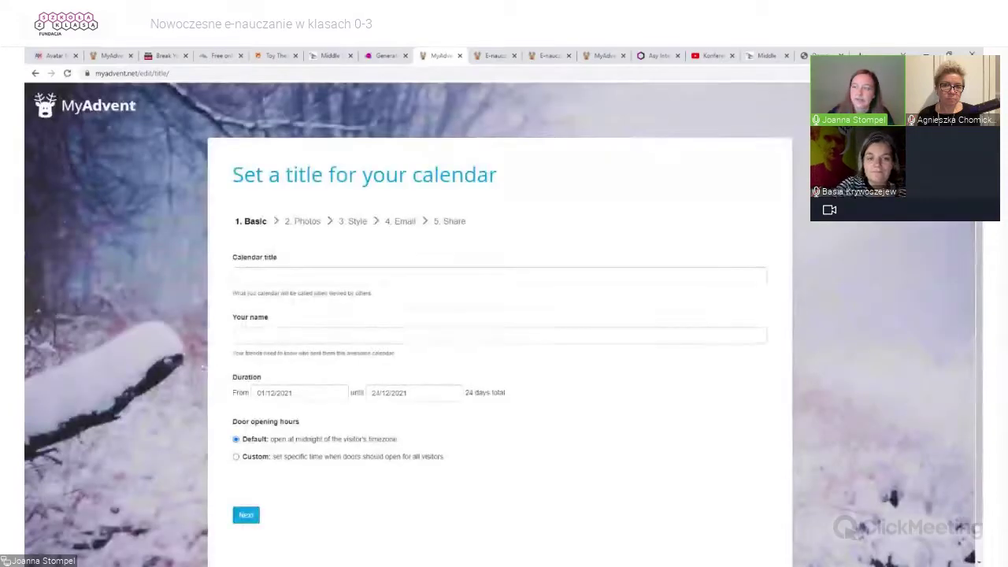
scroll(180, 360, up, 1)
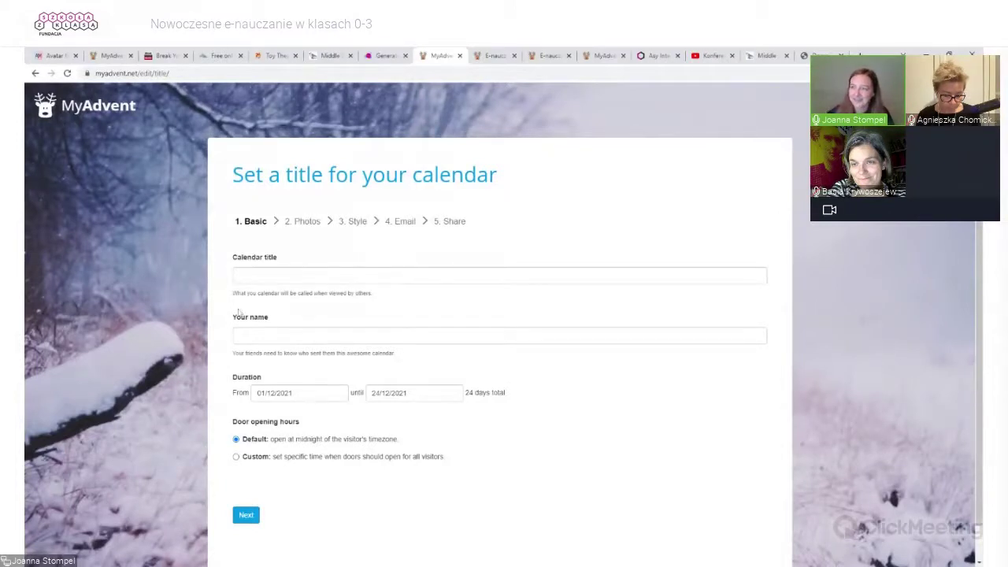
Title the calendar "E-nauczanie 0-3" and enter the creators' first names as the sender
click(240, 274)
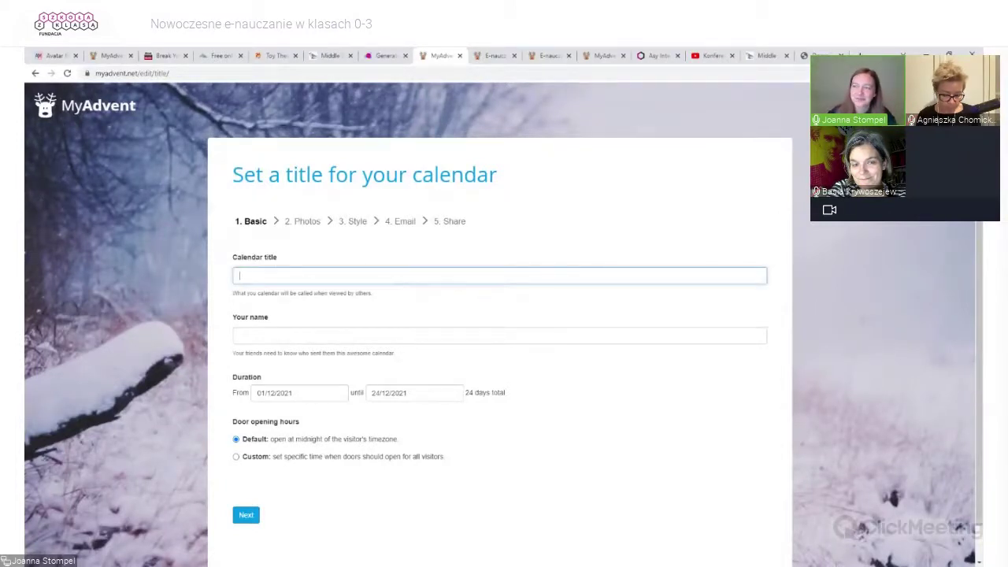
text(E-nauczanie 0-3)
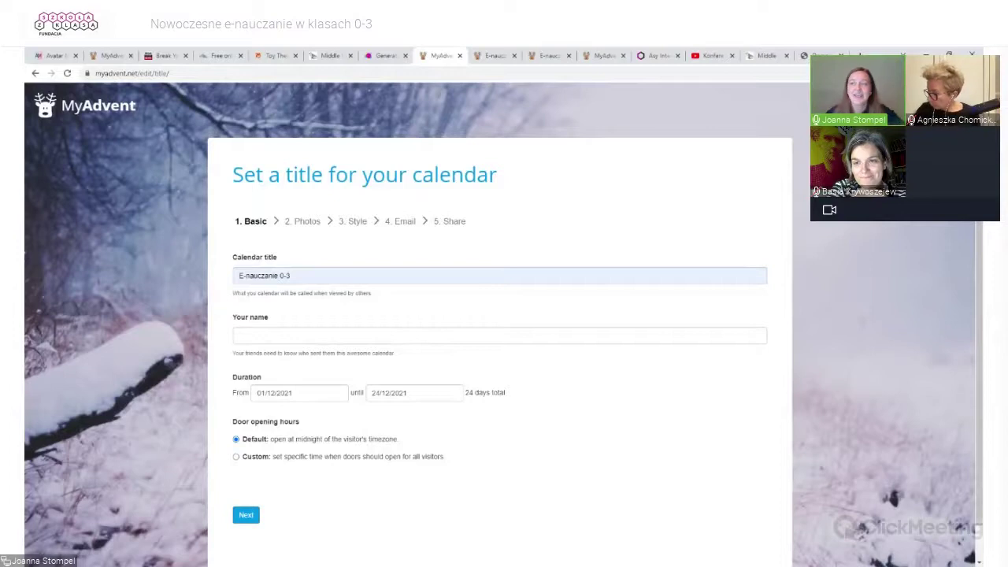
click(236, 335)
click(232, 361)
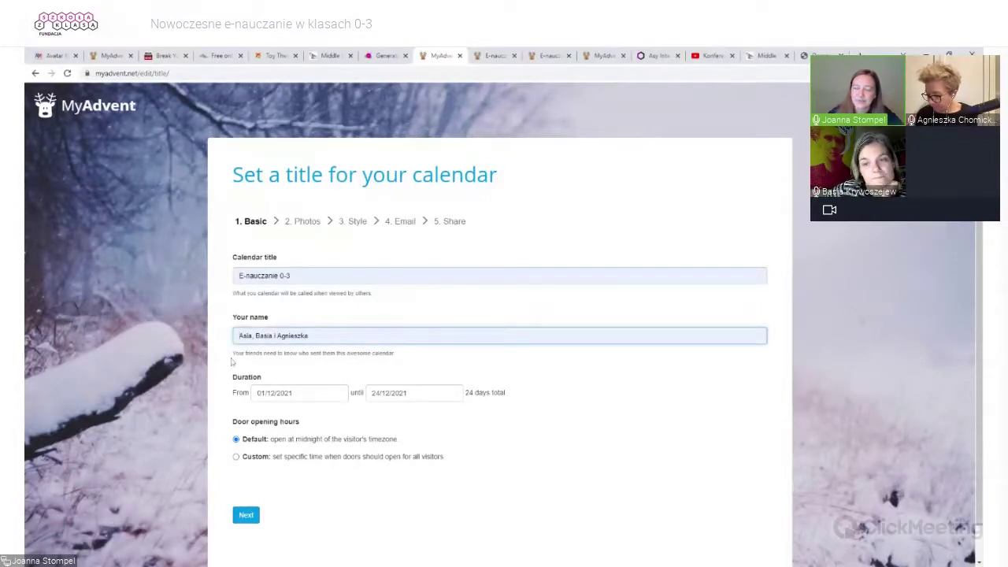
click(224, 361)
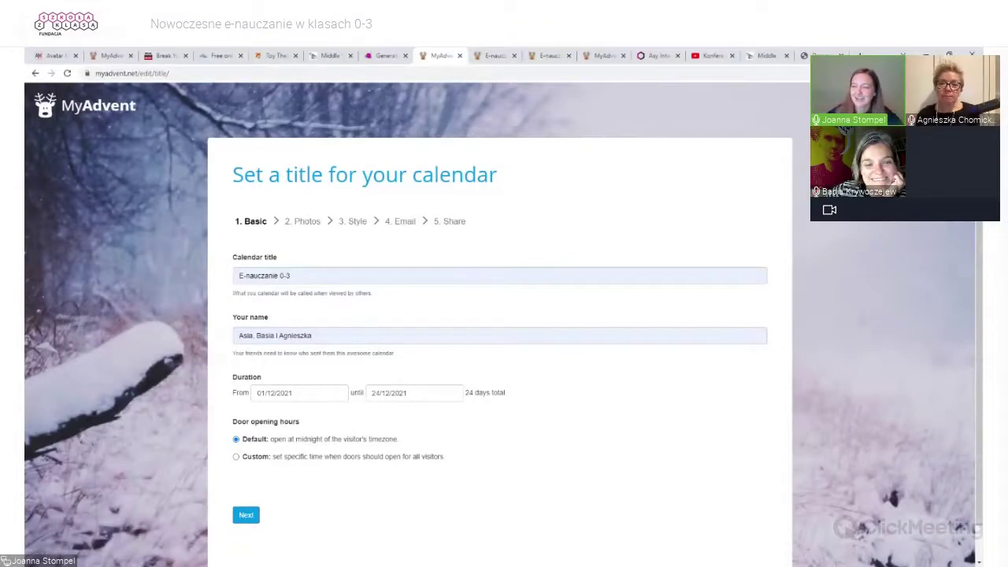
Set the start date of the calendar's duration to 20/10/2021
scroll(221, 364, down, 1)
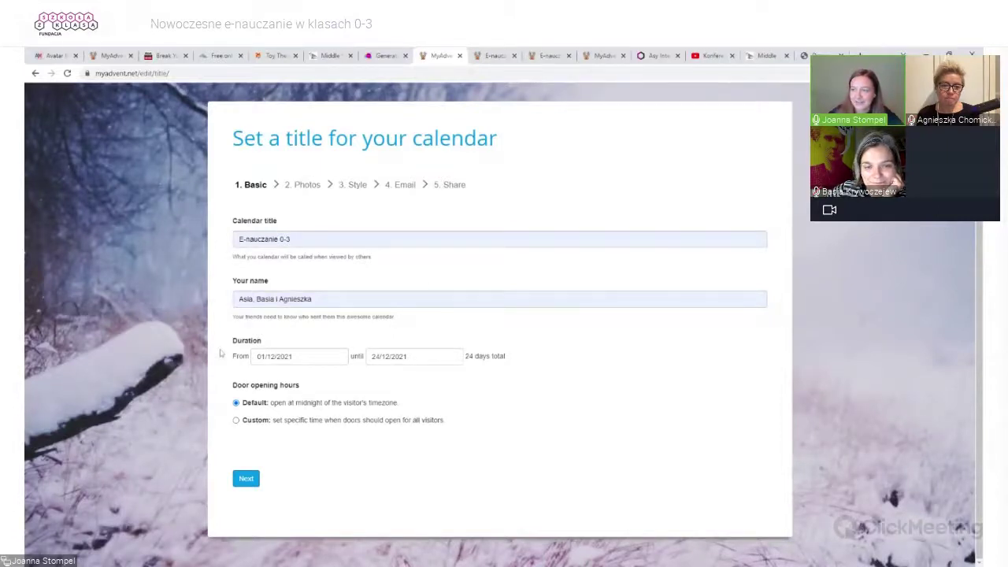
click(275, 356)
key(Escape)
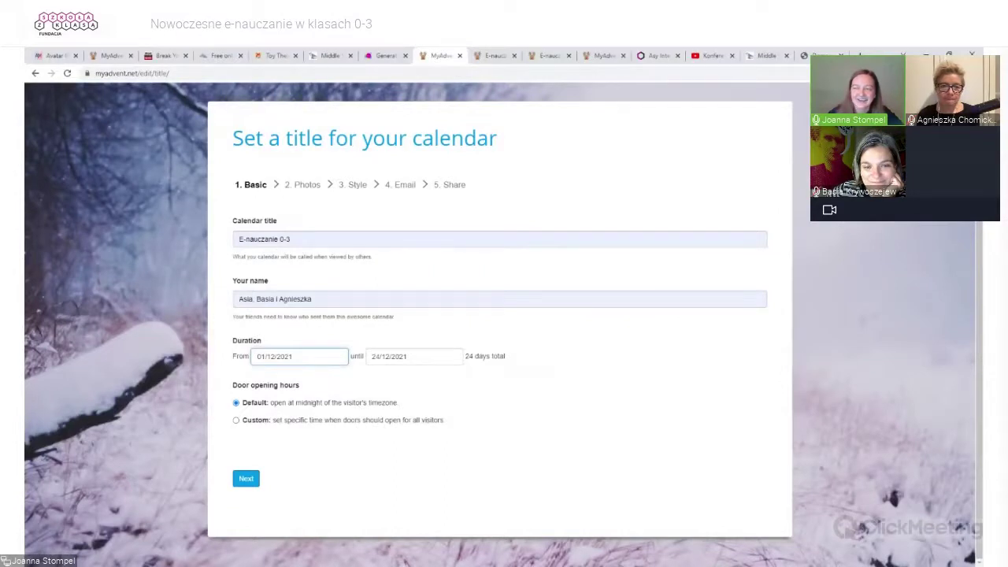
click(281, 379)
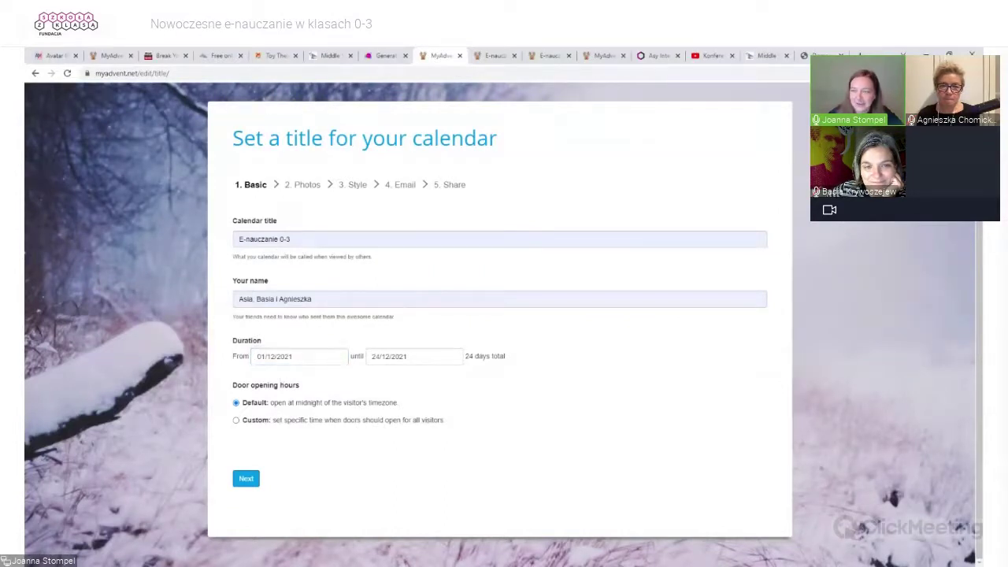
click(293, 356)
click(260, 378)
click(260, 378)
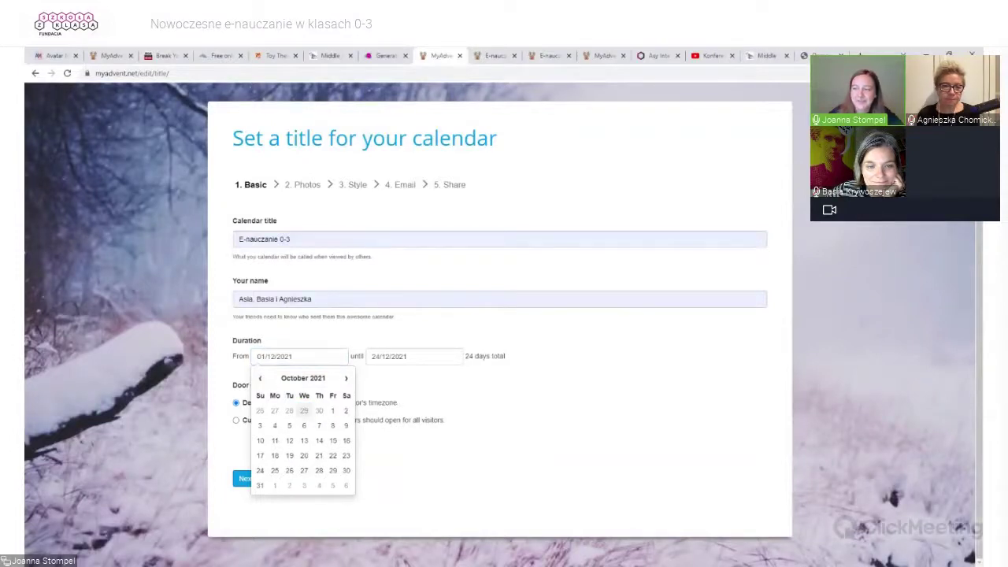
click(304, 455)
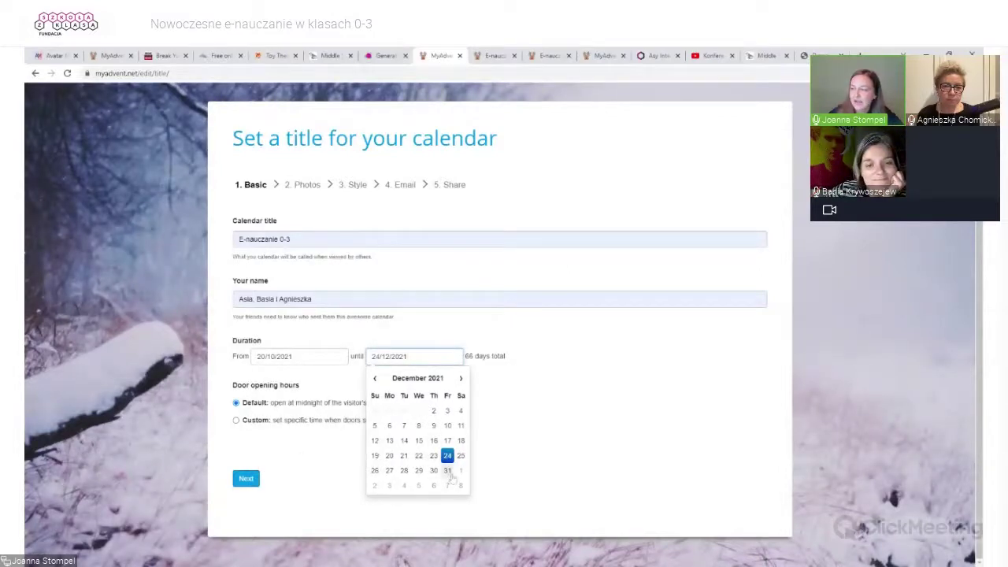
Set the calendar's end date to 28/10/2021 and continue to the photos stage
click(375, 379)
click(376, 380)
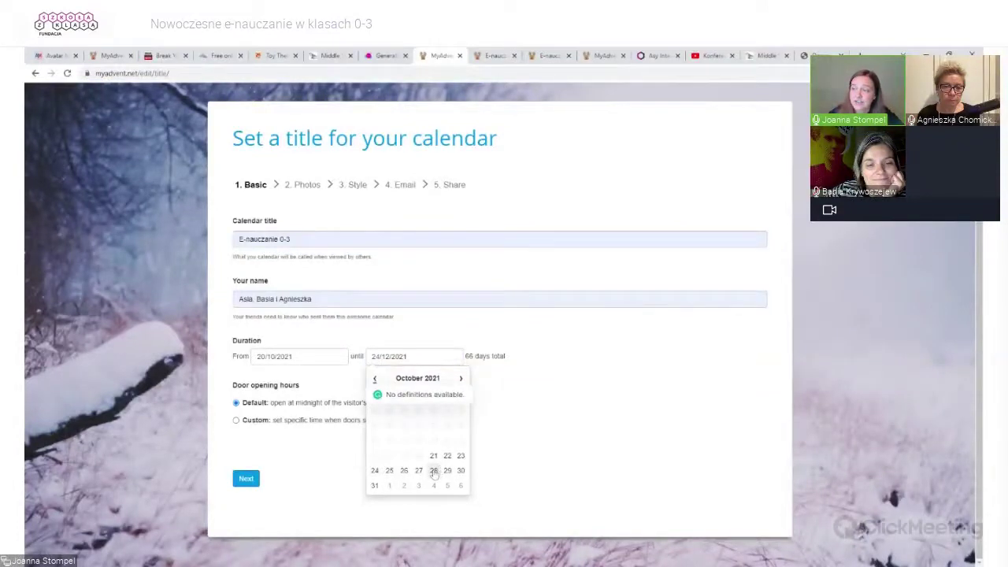
click(434, 471)
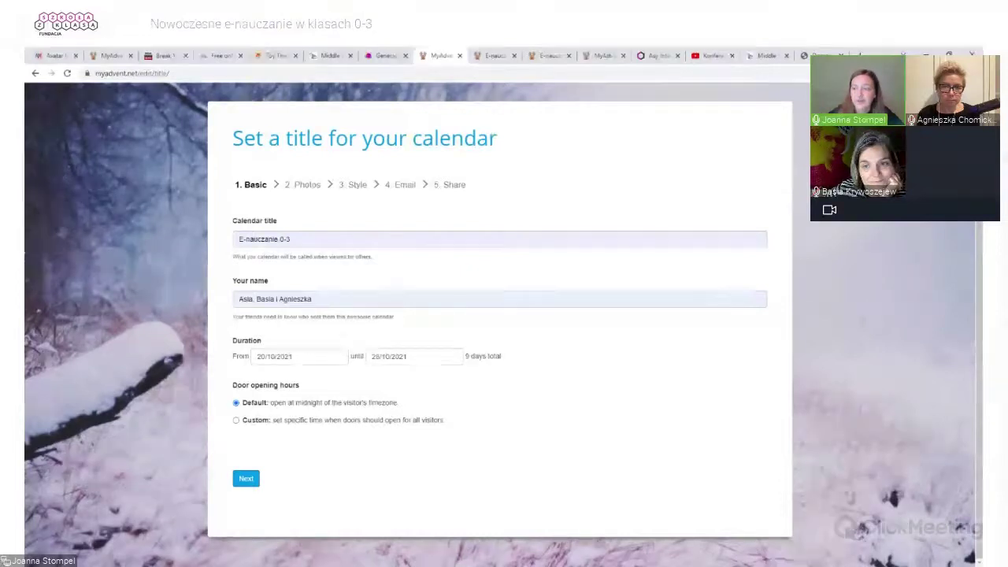
click(247, 479)
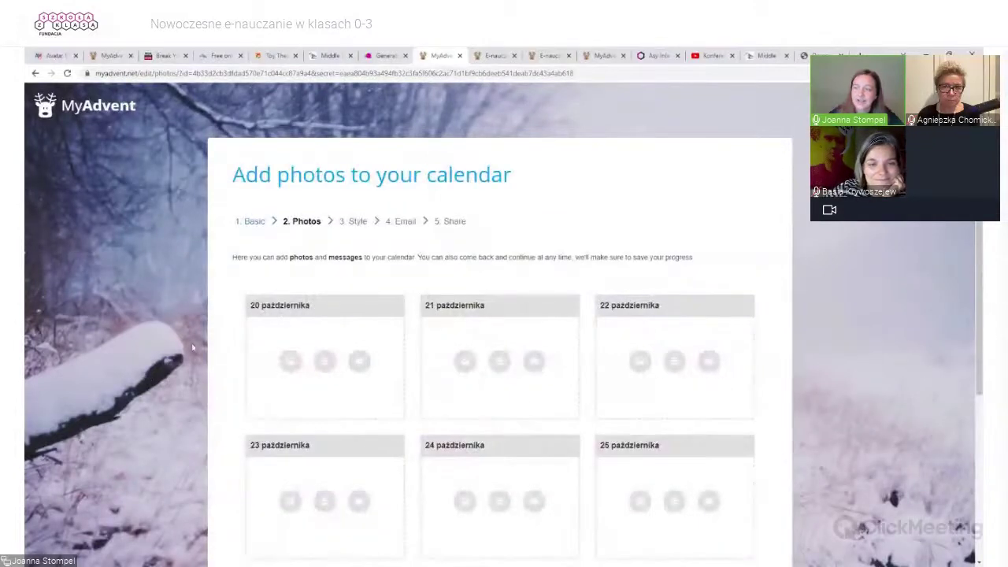
Add the photo AvatarMaker (3).png to the 20 października door
scroll(222, 366, down, 1)
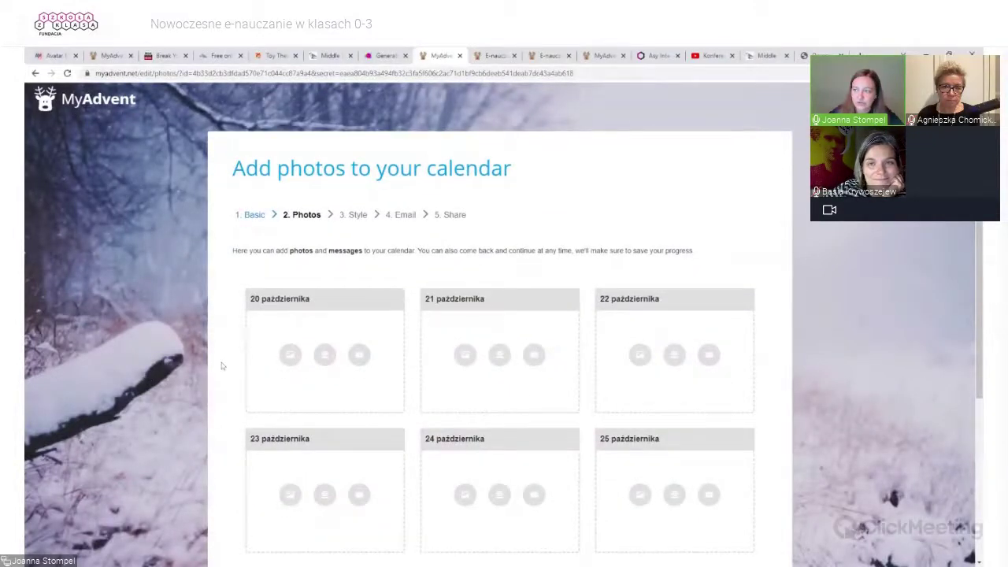
scroll(221, 365, down, 1)
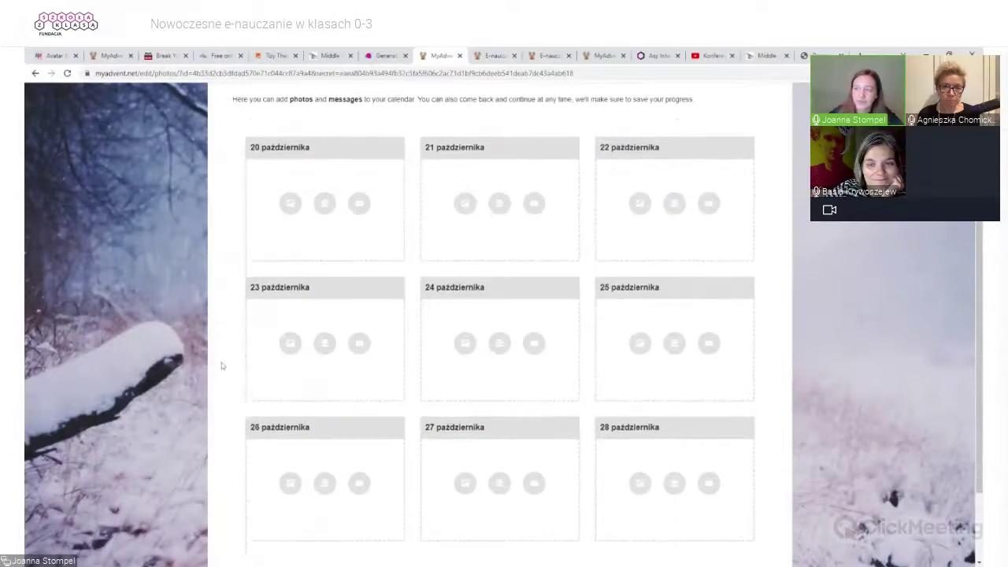
scroll(222, 365, down, 1)
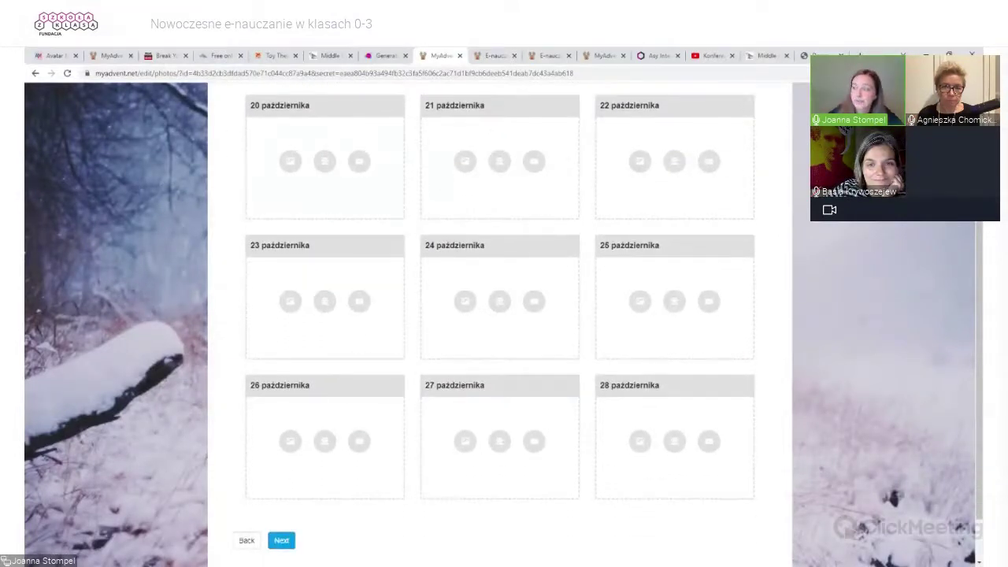
scroll(222, 366, up, 1)
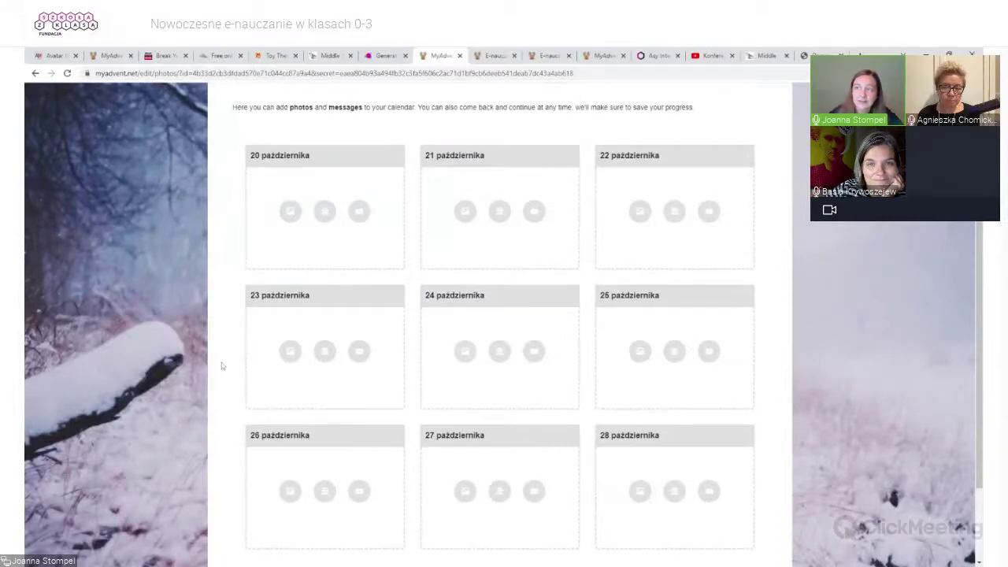
scroll(221, 364, up, 1)
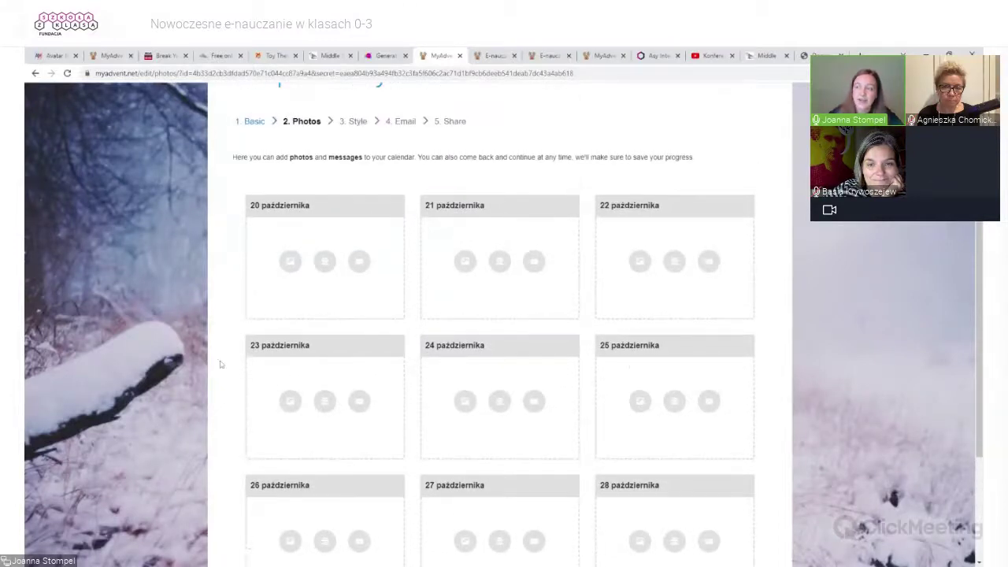
click(319, 259)
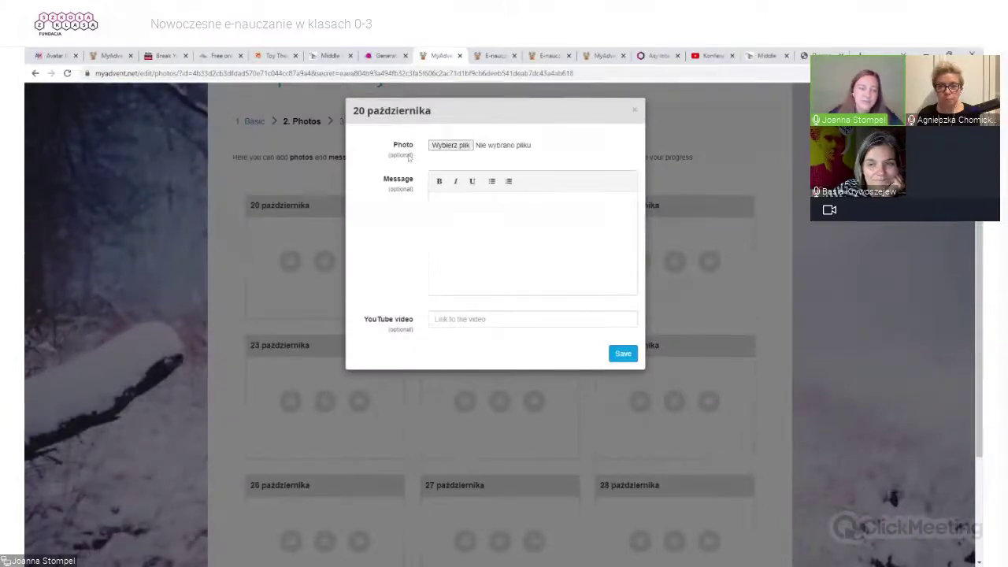
click(454, 148)
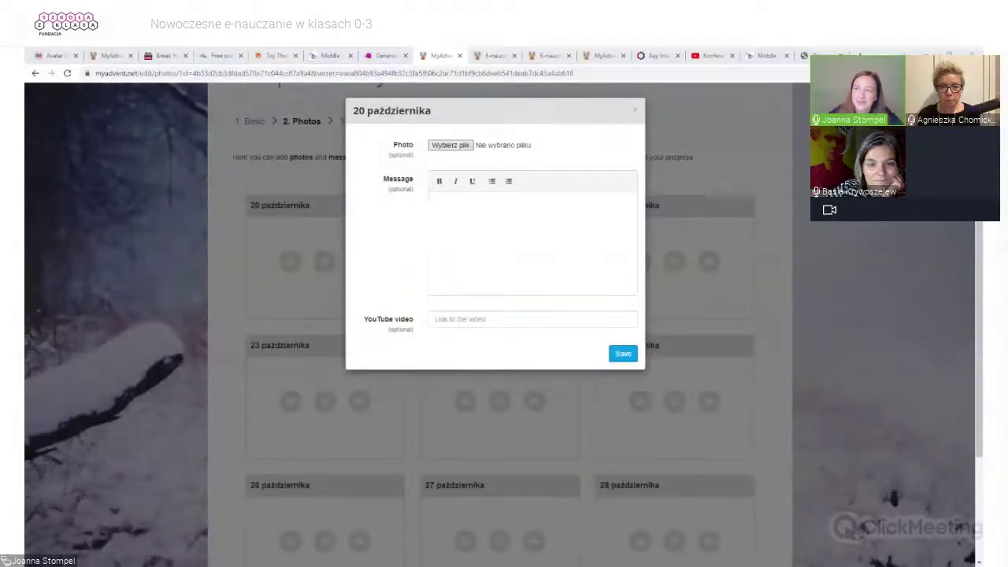
key(Return)
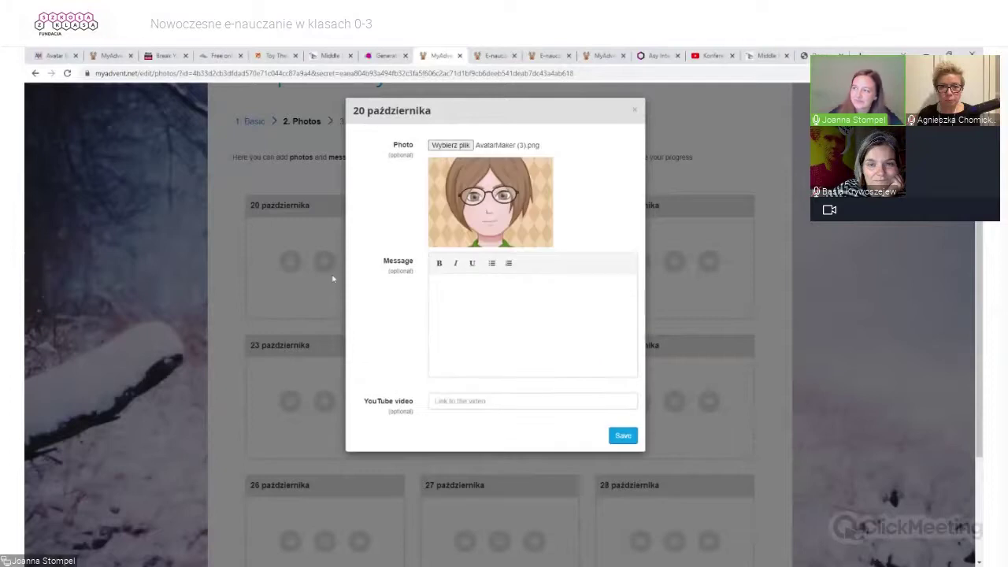
click(434, 283)
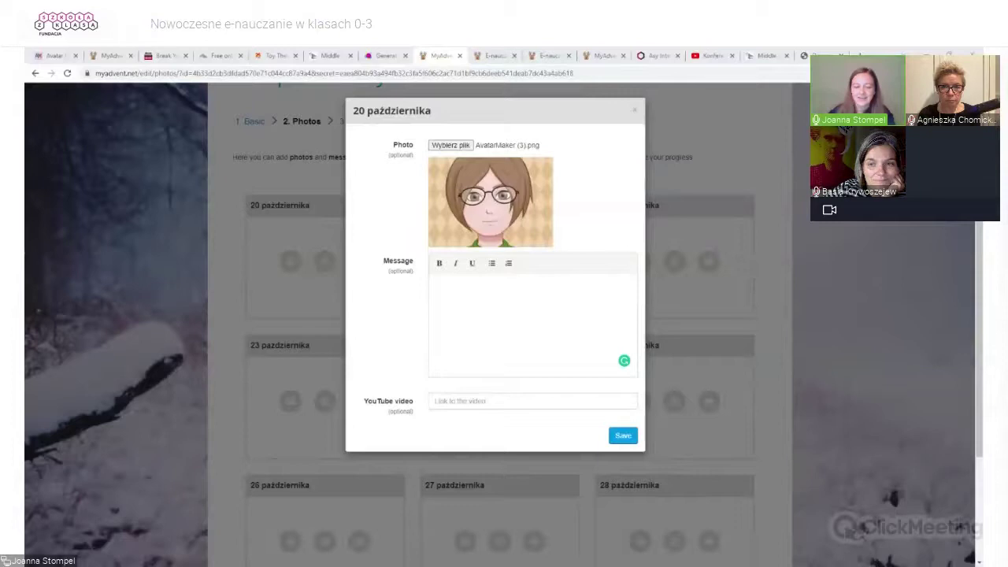
text(Narzędzie do tworzenia avatarów https://avatarmaker.com/)
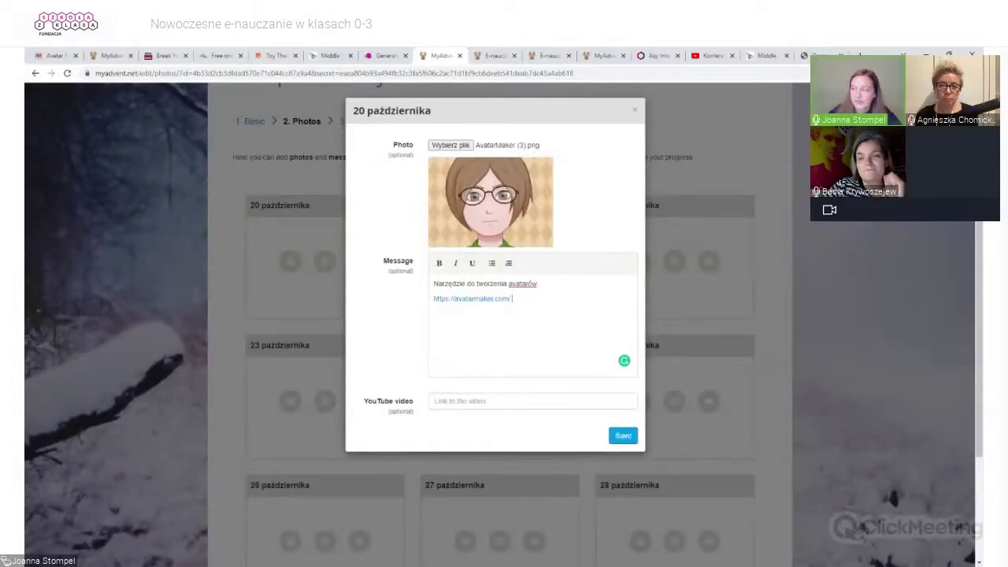
click(622, 437)
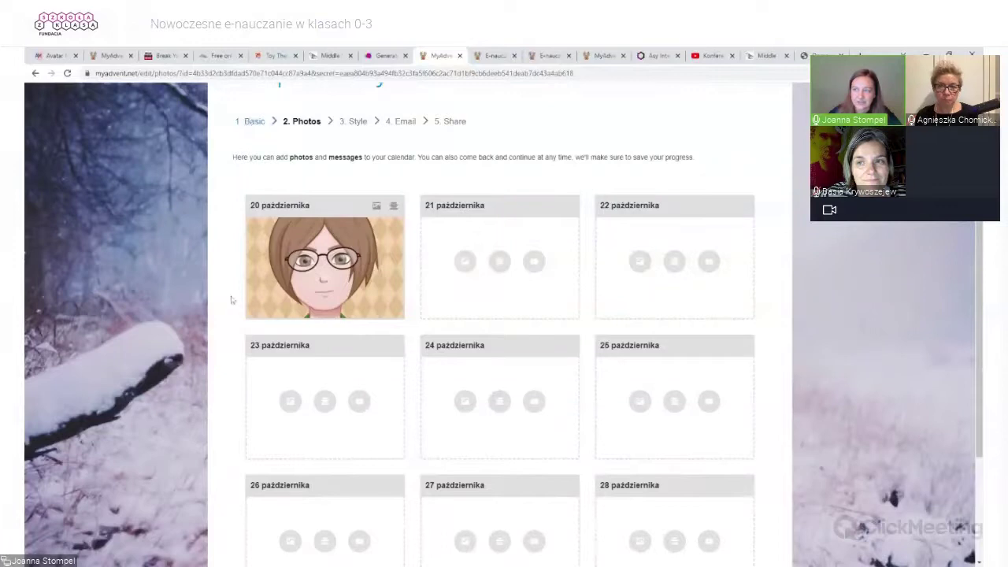
Leave the remaining doors empty and continue to the calendar's style stage
scroll(315, 260, down, 1)
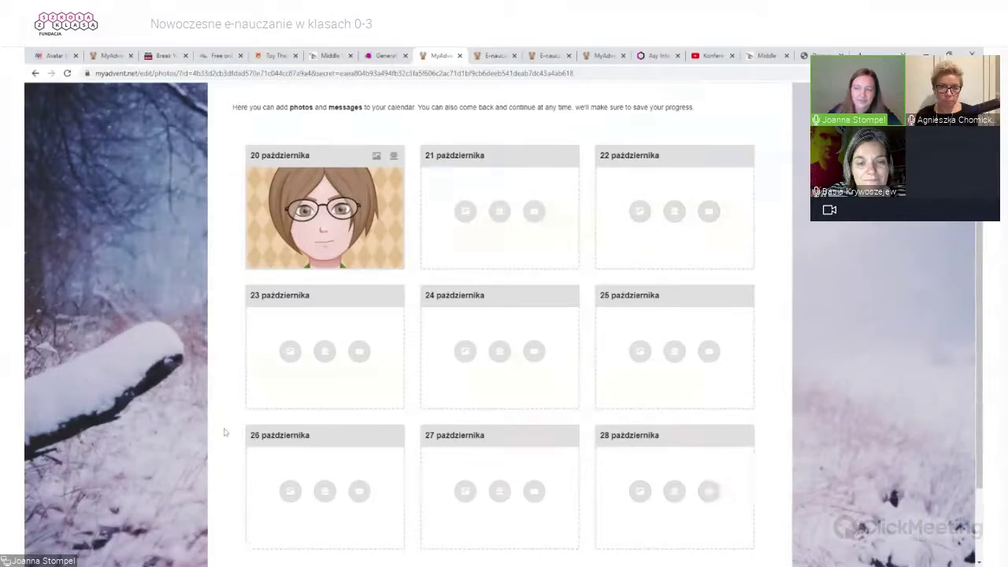
scroll(224, 432, down, 2)
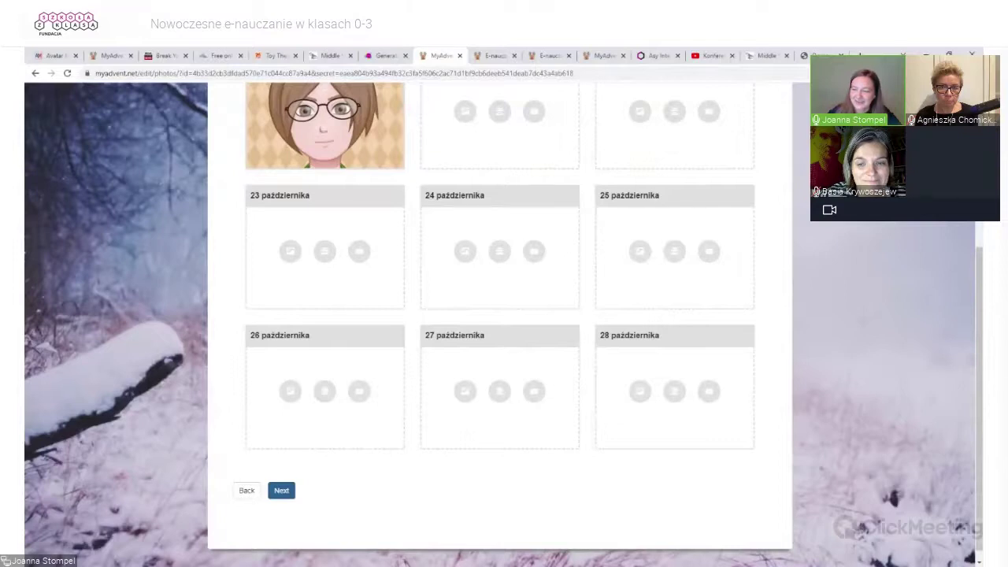
click(282, 491)
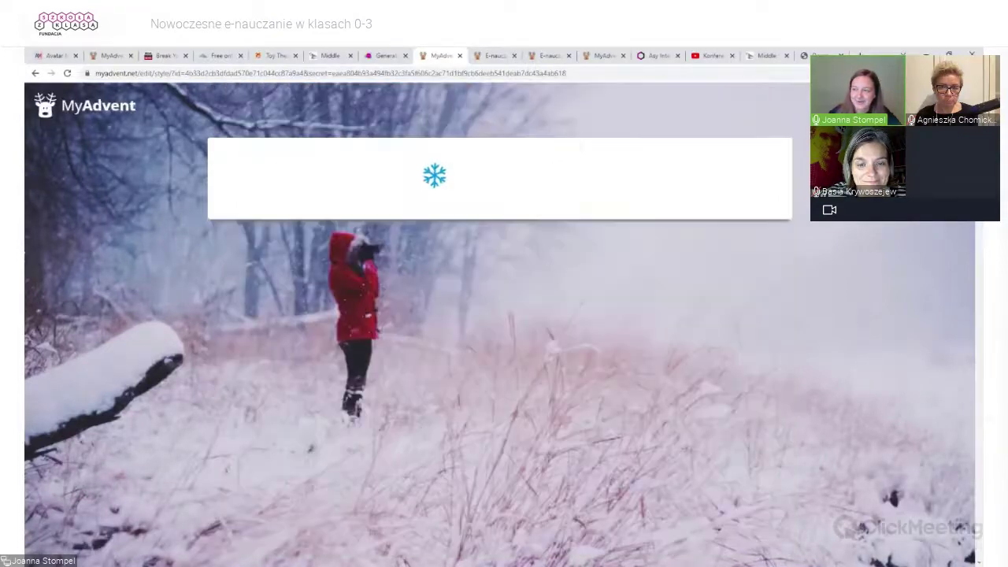
Change the door number color to black, #000000ff
scroll(128, 338, down, 1)
scroll(128, 337, down, 1)
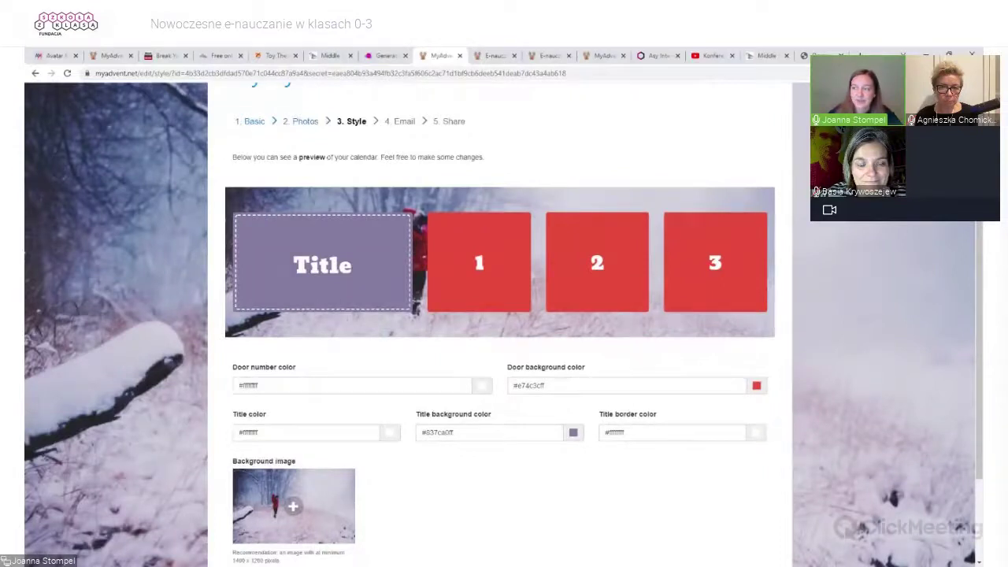
scroll(128, 336, down, 1)
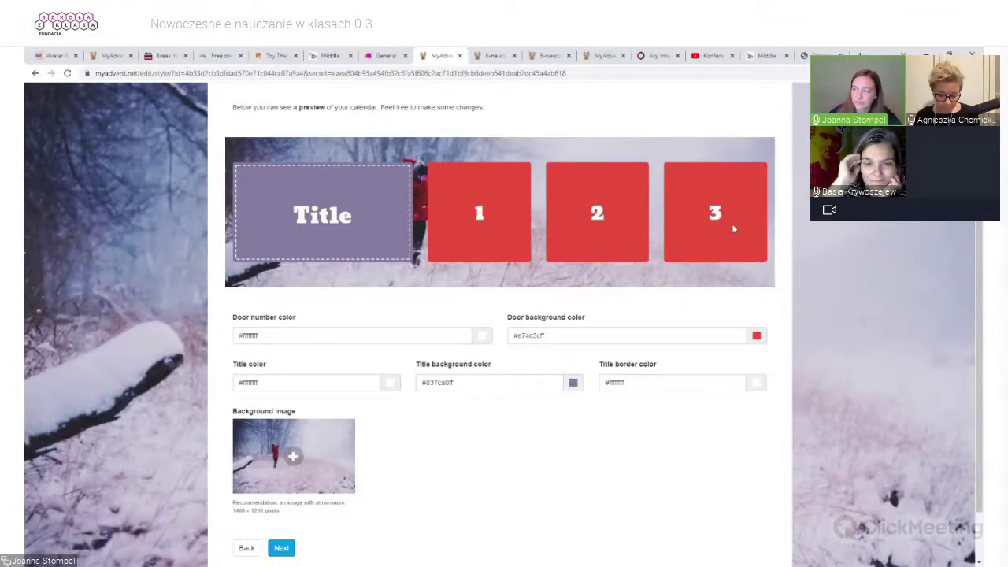
click(482, 336)
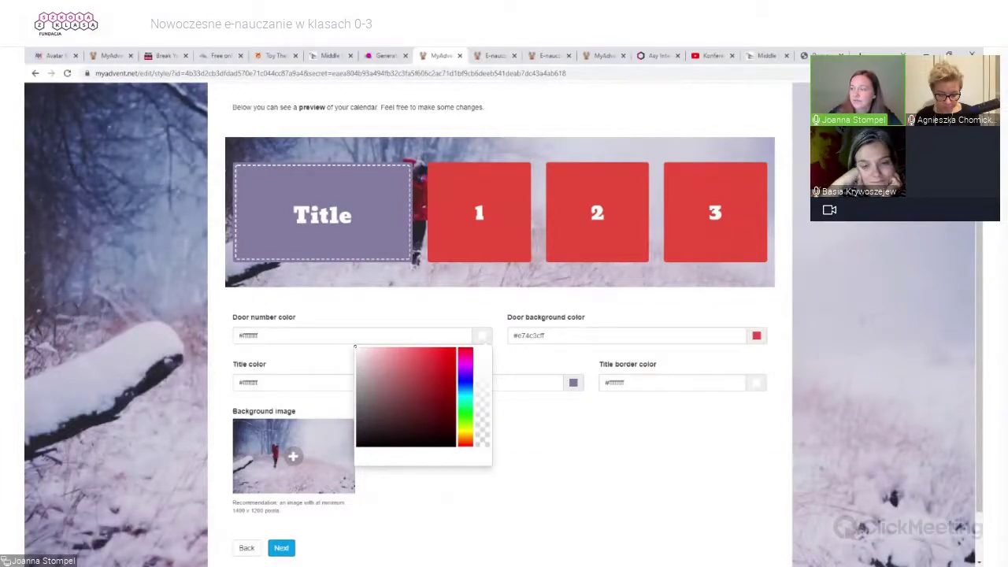
click(357, 445)
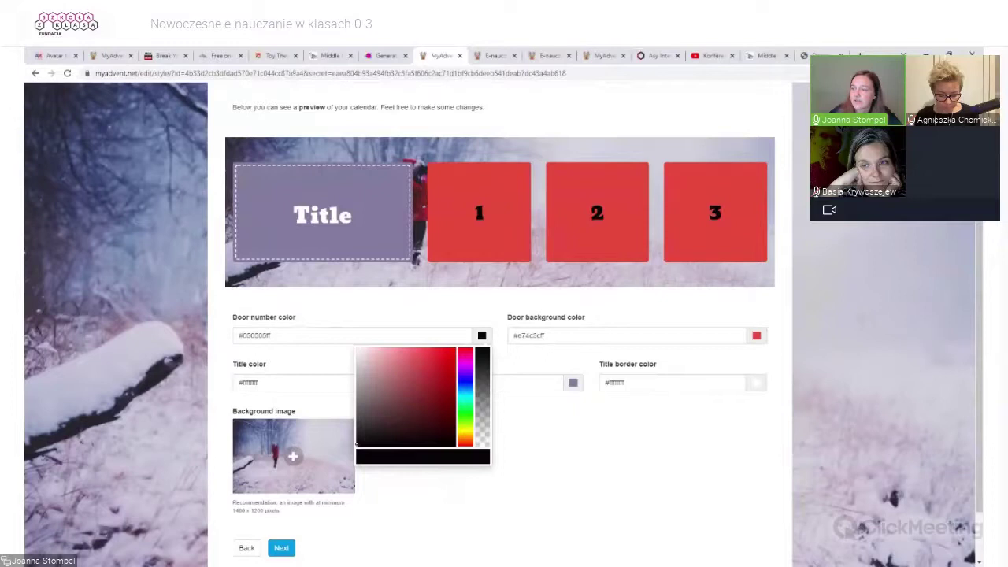
click(551, 446)
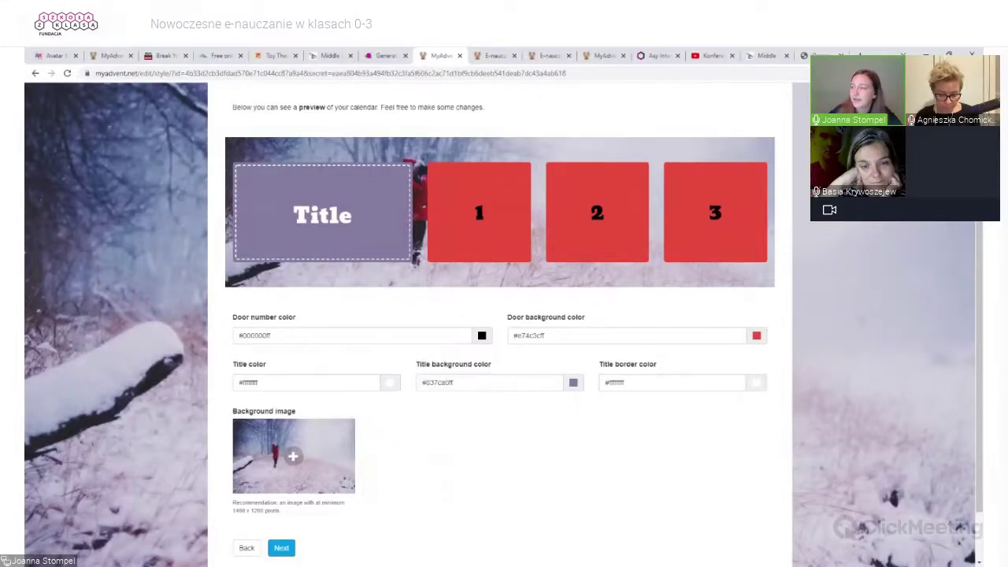
Change the door background color to lime green, #c5e73cff
click(756, 336)
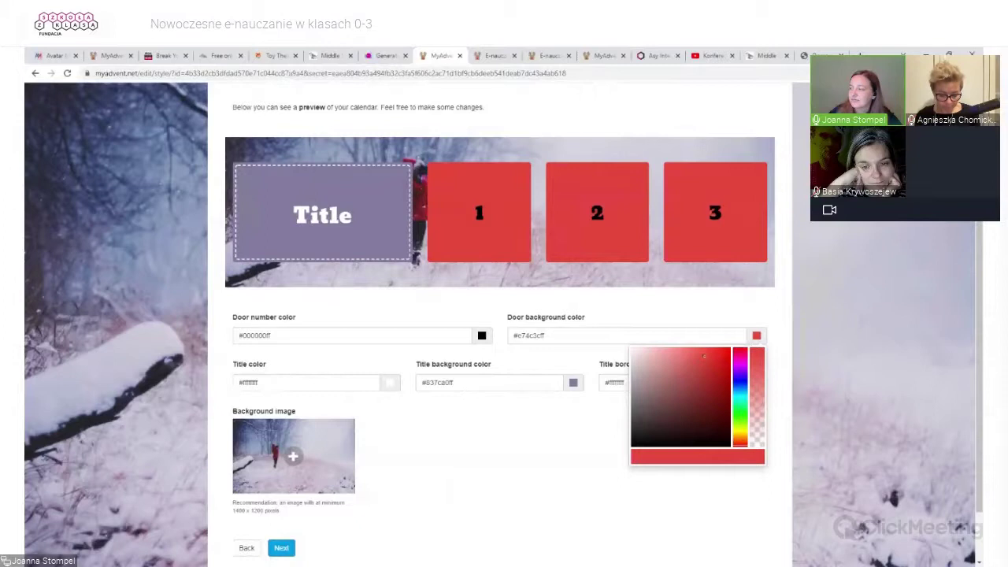
click(740, 426)
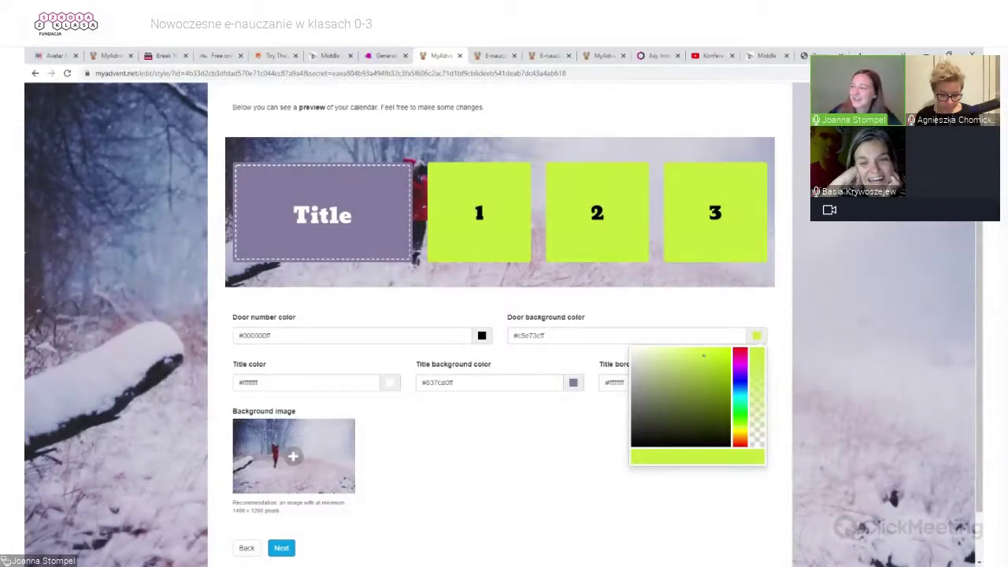
click(601, 428)
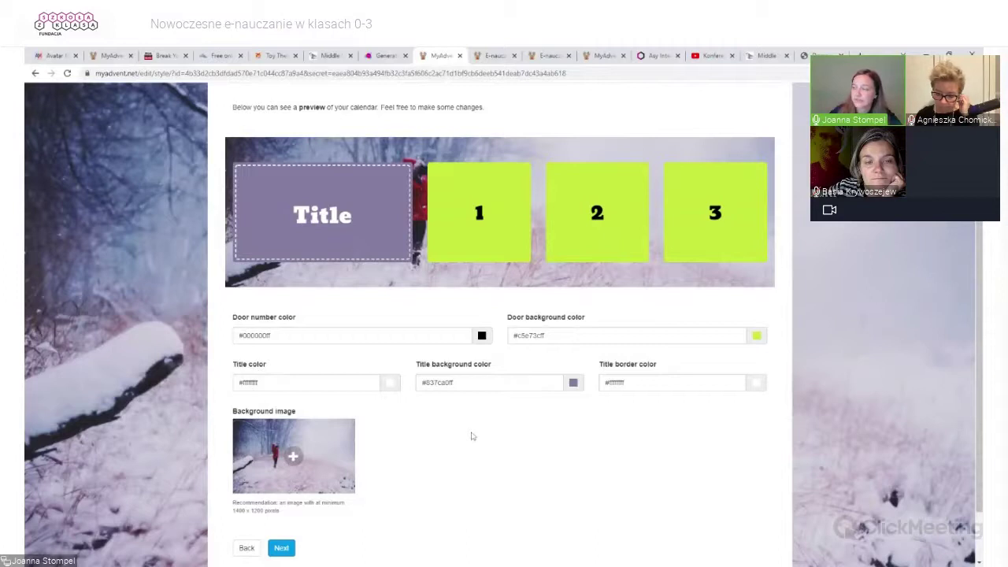
scroll(472, 435, down, 1)
scroll(472, 436, down, 1)
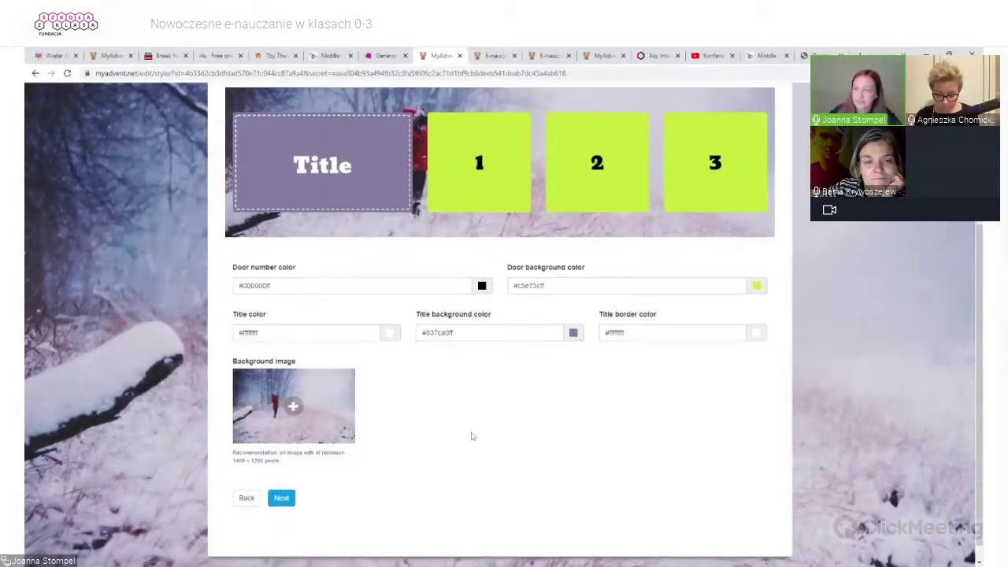